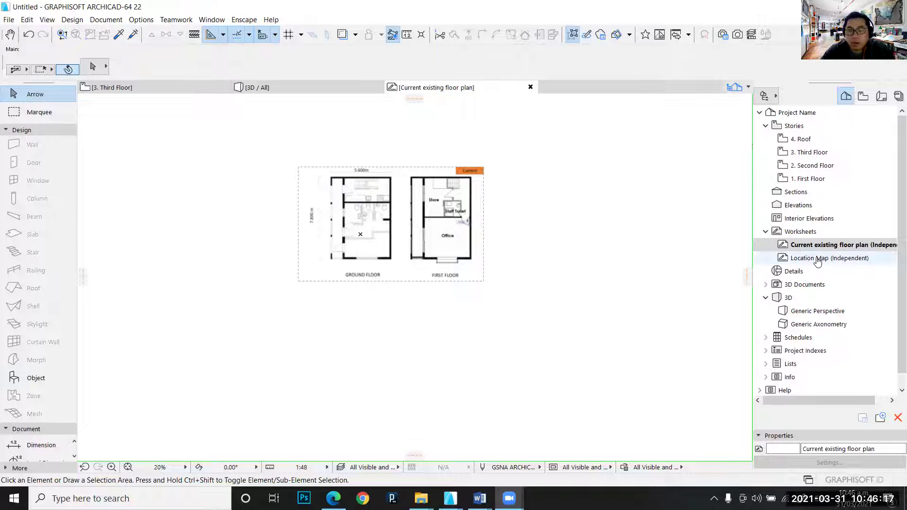
- Examine the imported ground-floor and first-floor plan drawing and its overall dimensions in the current existing floor plan worksheet
{"action": "scroll", "coordinate": [376, 202], "scroll_direction": "up", "scroll_amount": 1}
{"action": "scroll", "coordinate": [377, 202], "scroll_direction": "up", "scroll_amount": 2}
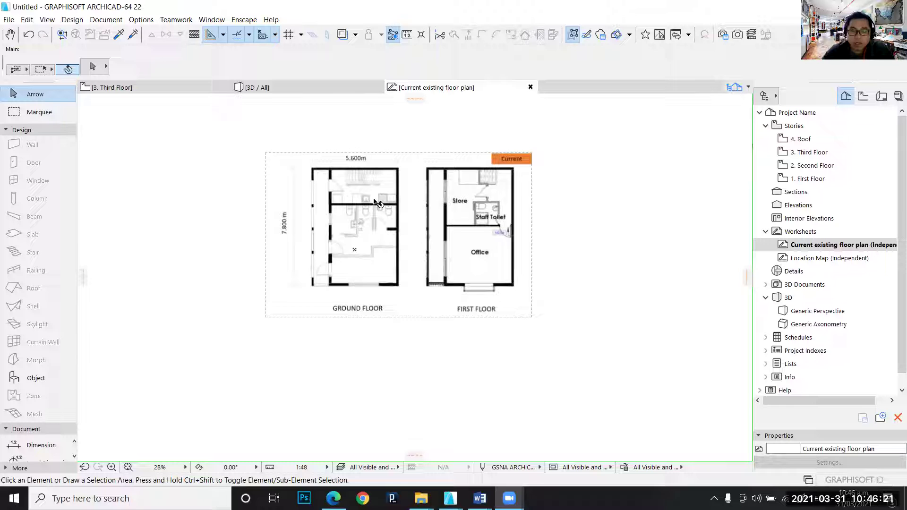
{"action": "scroll", "coordinate": [591, 233], "scroll_direction": "down", "scroll_amount": 1}
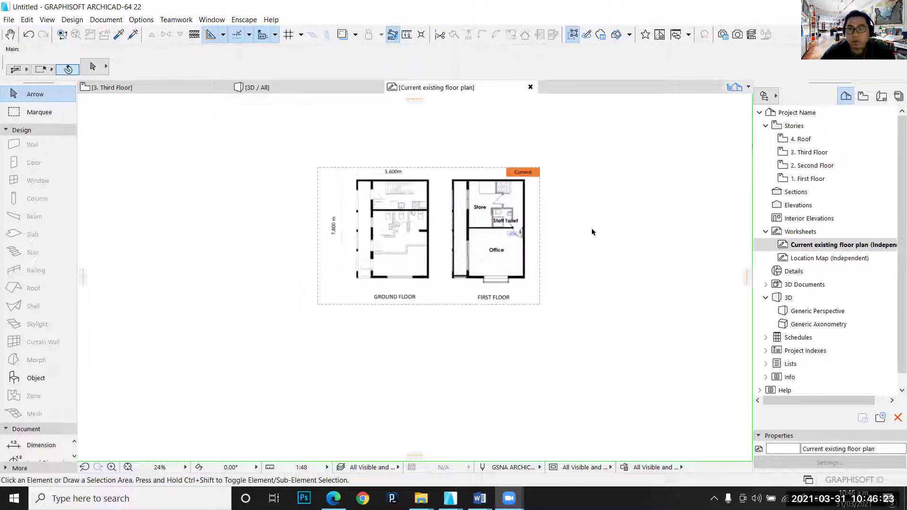
{"action": "scroll", "coordinate": [425, 229], "scroll_direction": "up", "scroll_amount": 2}
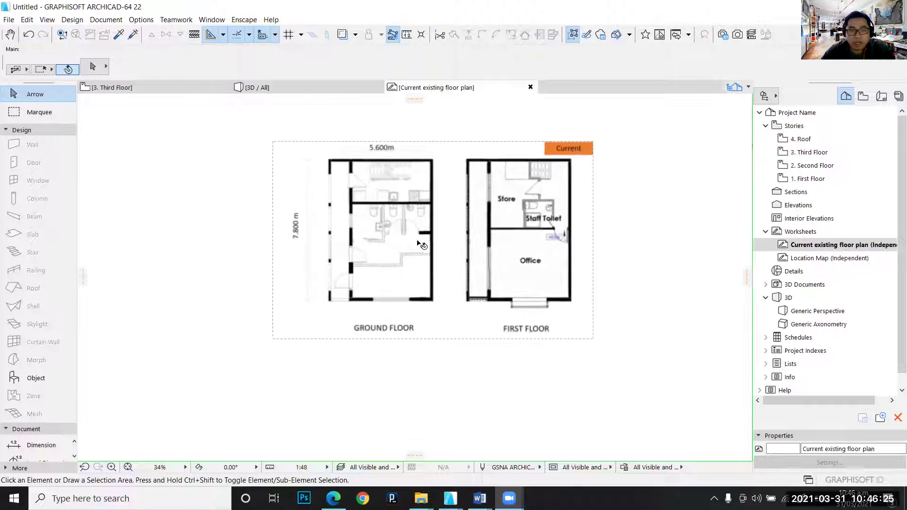
{"action": "scroll", "coordinate": [419, 271], "scroll_direction": "down", "scroll_amount": 1}
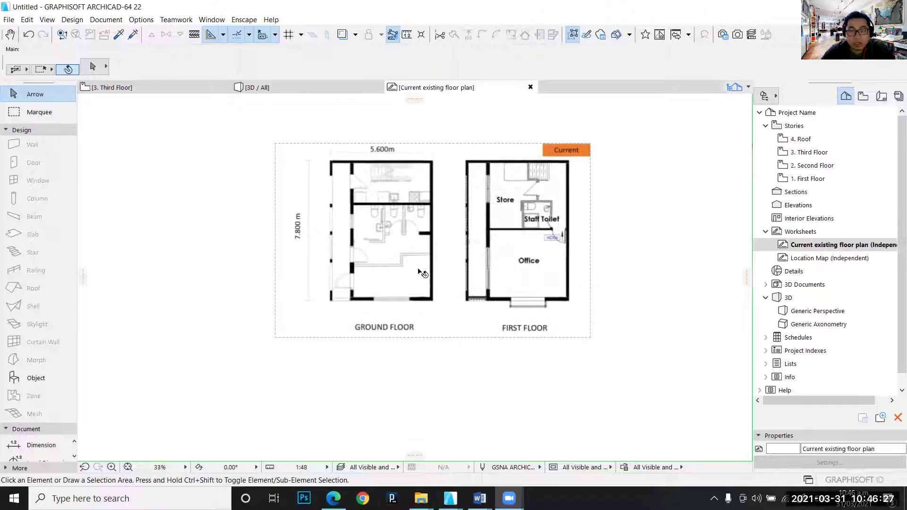
{"action": "left_click", "coordinate": [419, 272]}
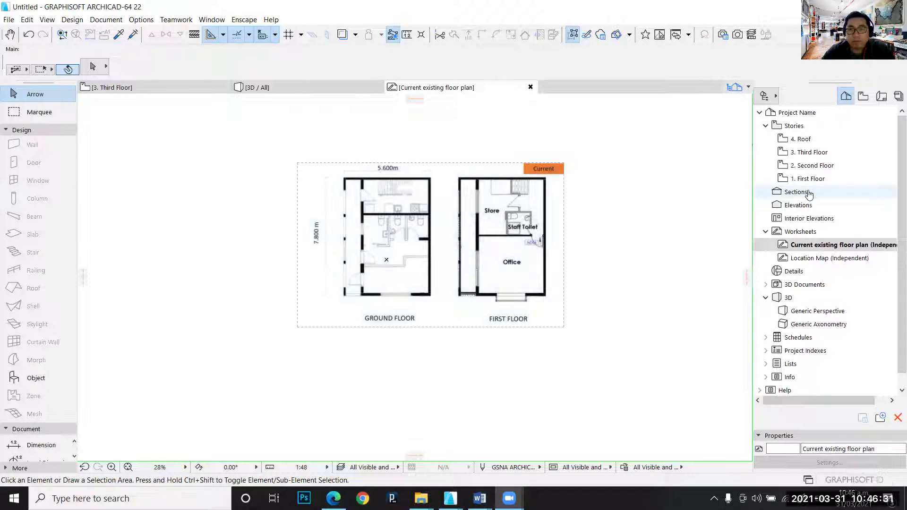
{"action": "scroll", "coordinate": [428, 273], "scroll_direction": "up", "scroll_amount": 2}
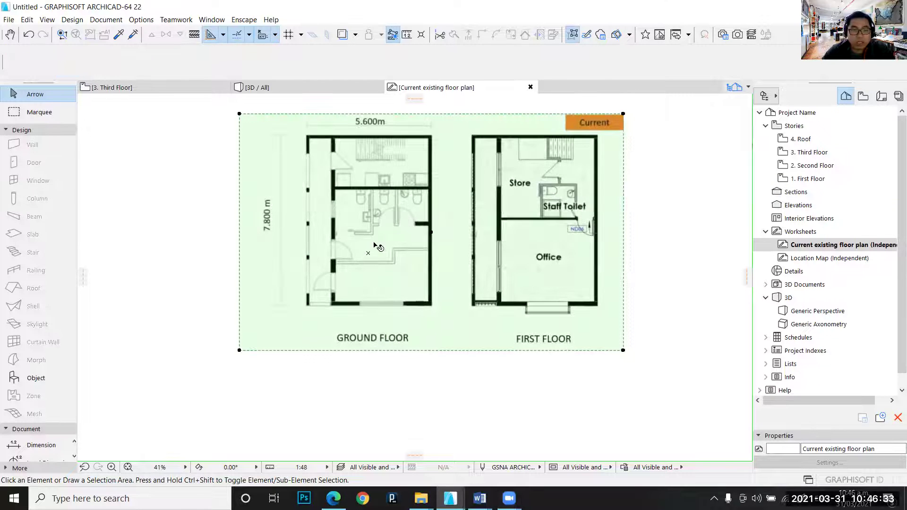
{"action": "left_click", "coordinate": [357, 258]}
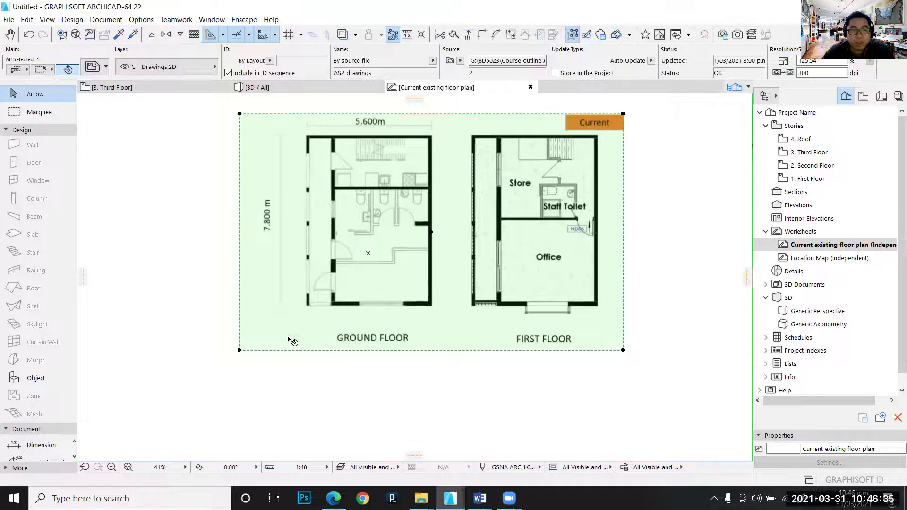
{"action": "left_click", "coordinate": [261, 325]}
{"action": "left_click", "coordinate": [302, 369]}
{"action": "key", "text": "Escape"}
{"action": "scroll", "coordinate": [285, 354], "scroll_direction": "down", "scroll_amount": 3}
{"action": "scroll", "coordinate": [332, 305], "scroll_direction": "up", "scroll_amount": 2}
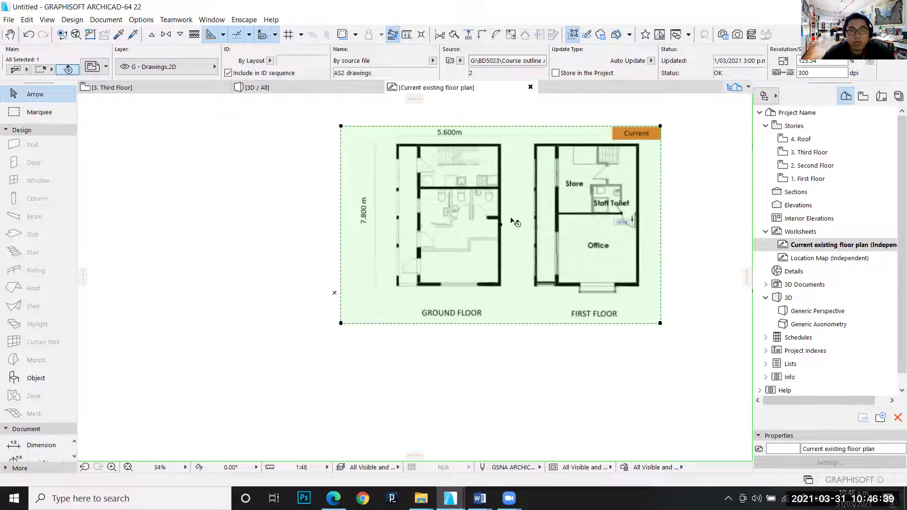
{"action": "scroll", "coordinate": [638, 114], "scroll_direction": "up", "scroll_amount": 2}
{"action": "key", "text": "Escape"}
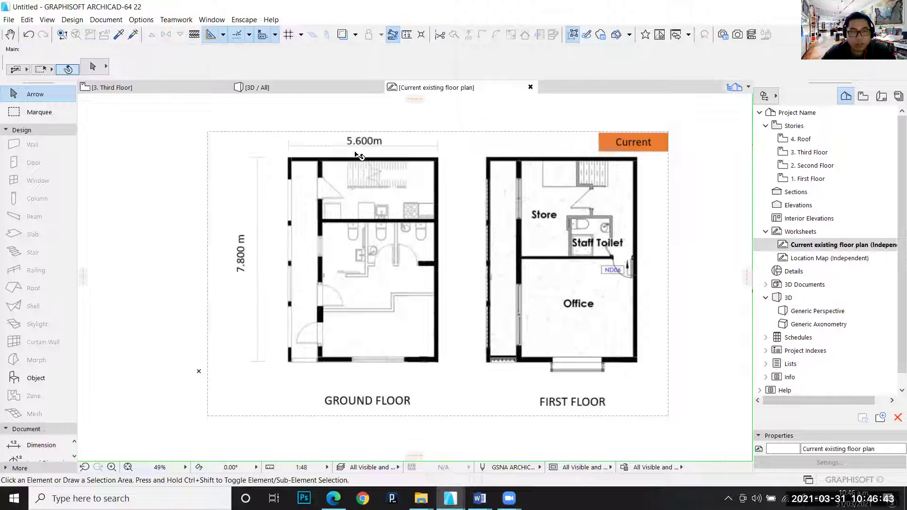
{"action": "scroll", "coordinate": [373, 181], "scroll_direction": "down", "scroll_amount": 1}
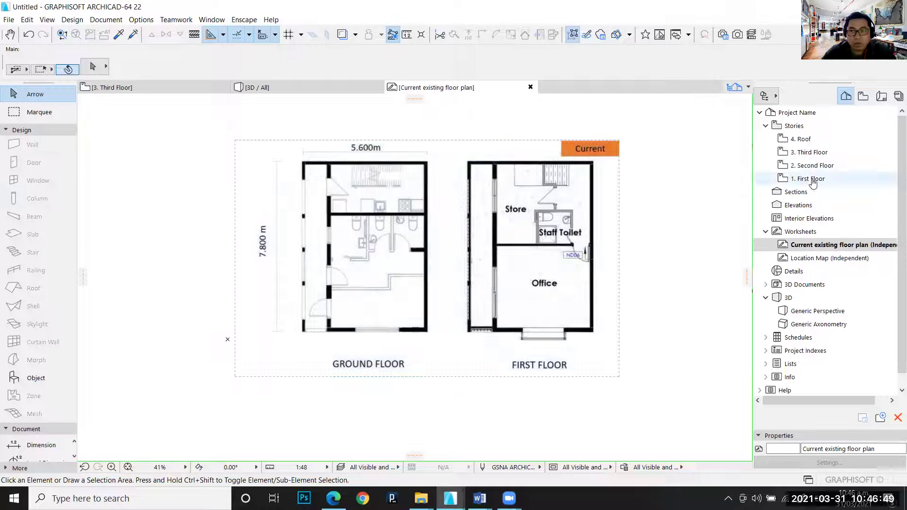
{"action": "scroll", "coordinate": [527, 239], "scroll_direction": "up", "scroll_amount": 1}
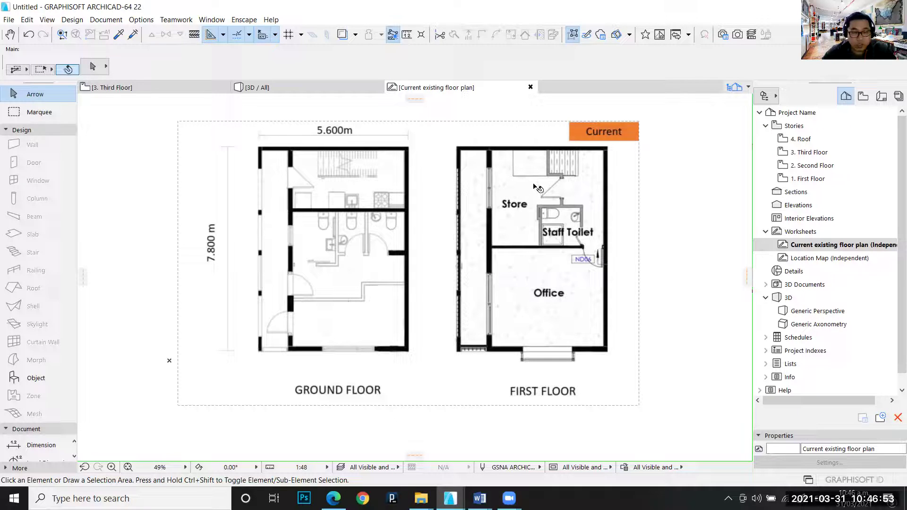
- Widen the toolbox to two columns so that all design and document tools are within reach
{"action": "left_click", "coordinate": [7, 431]}
{"action": "left_click", "coordinate": [7, 431]}
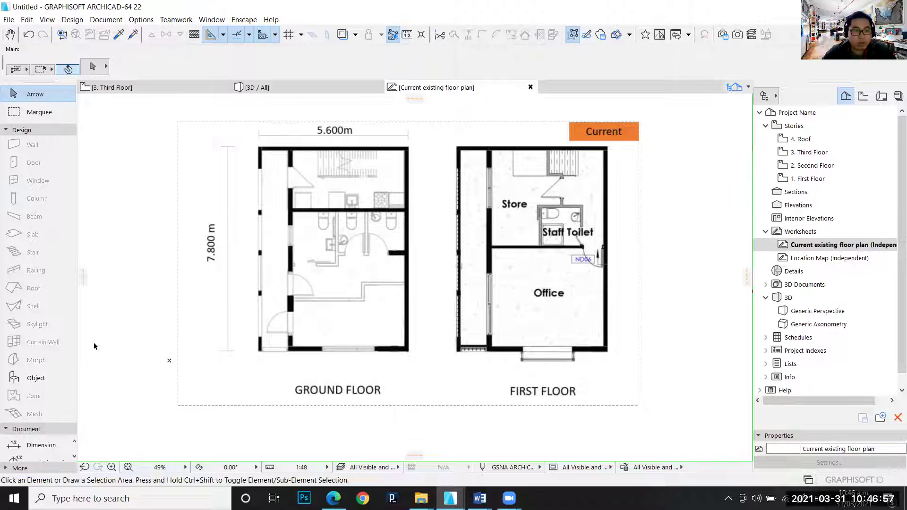
{"action": "scroll", "coordinate": [92, 348], "scroll_direction": "down", "scroll_amount": 3}
{"action": "scroll", "coordinate": [149, 347], "scroll_direction": "up", "scroll_amount": 3}
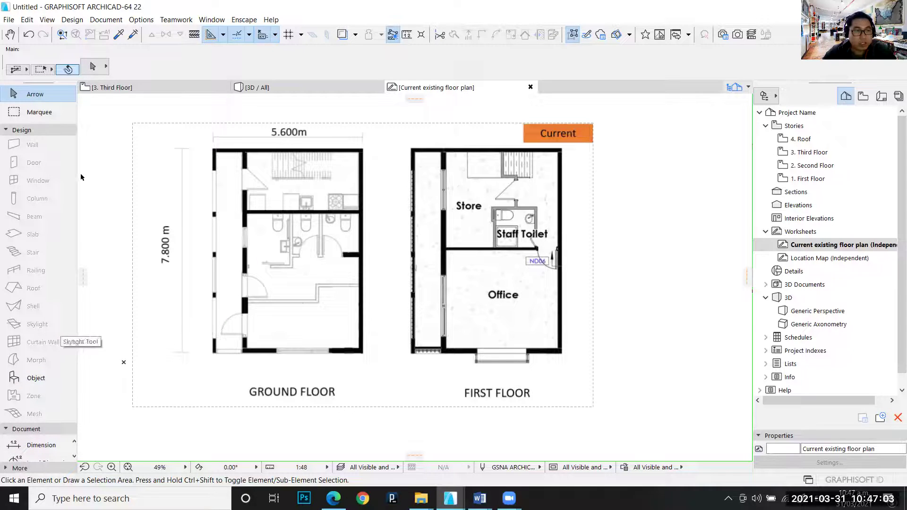
{"action": "left_click_drag", "start_coordinate": [77, 119], "coordinate": [129, 119]}
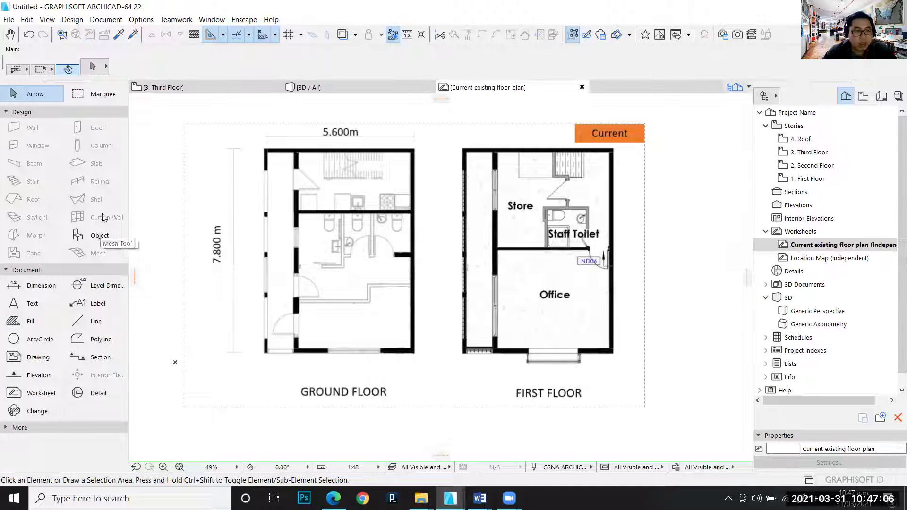
- Draw a rectangle of lines 5.6 m wide and 7.8 m high from the outer top-left wall corner of the ground floor plan
{"action": "left_click", "coordinate": [82, 325]}
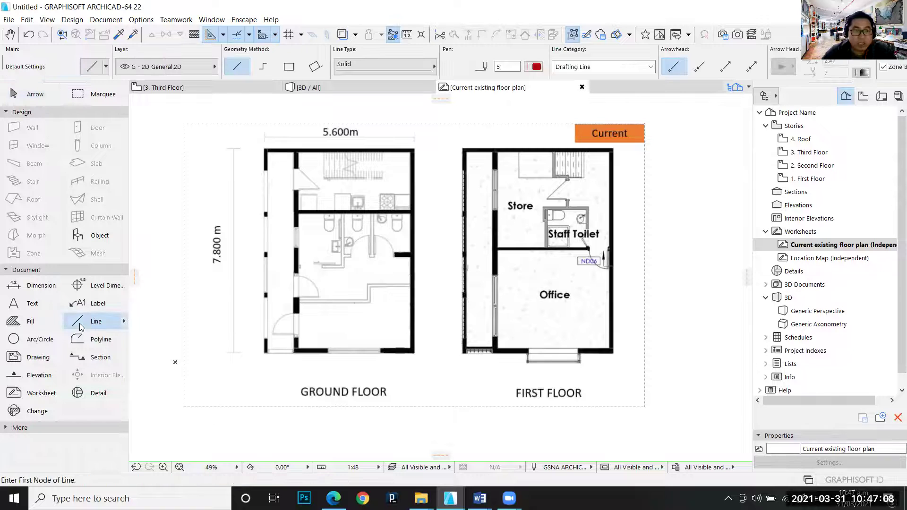
{"action": "left_click", "coordinate": [288, 67]}
{"action": "scroll", "coordinate": [261, 162], "scroll_direction": "up", "scroll_amount": 1}
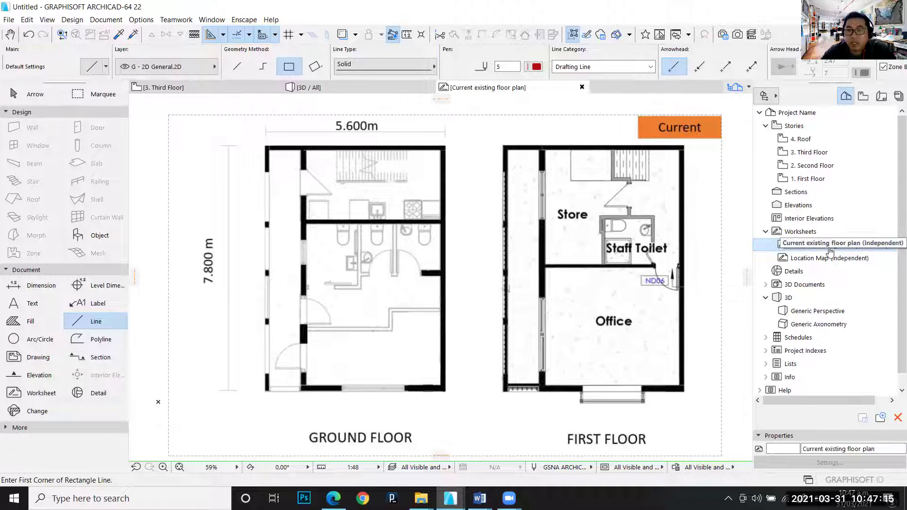
{"action": "scroll", "coordinate": [411, 156], "scroll_direction": "up", "scroll_amount": 2}
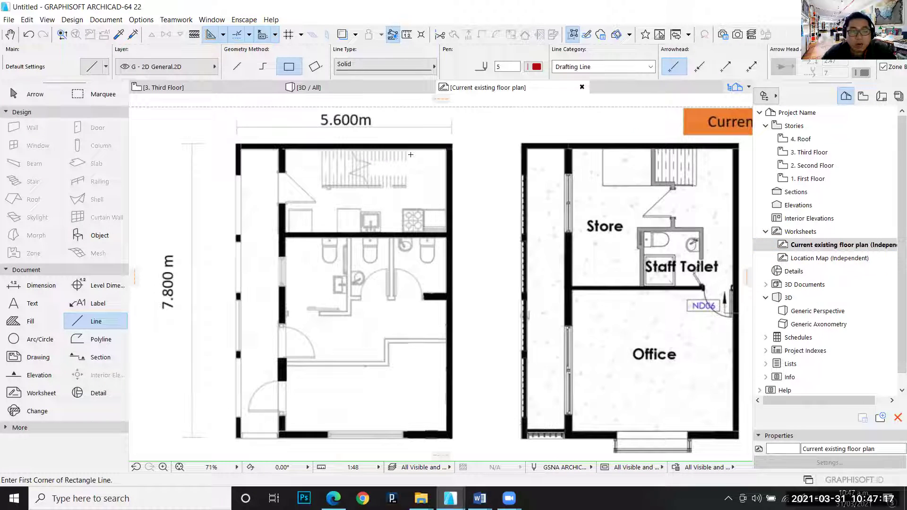
{"action": "scroll", "coordinate": [420, 152], "scroll_direction": "up", "scroll_amount": 1}
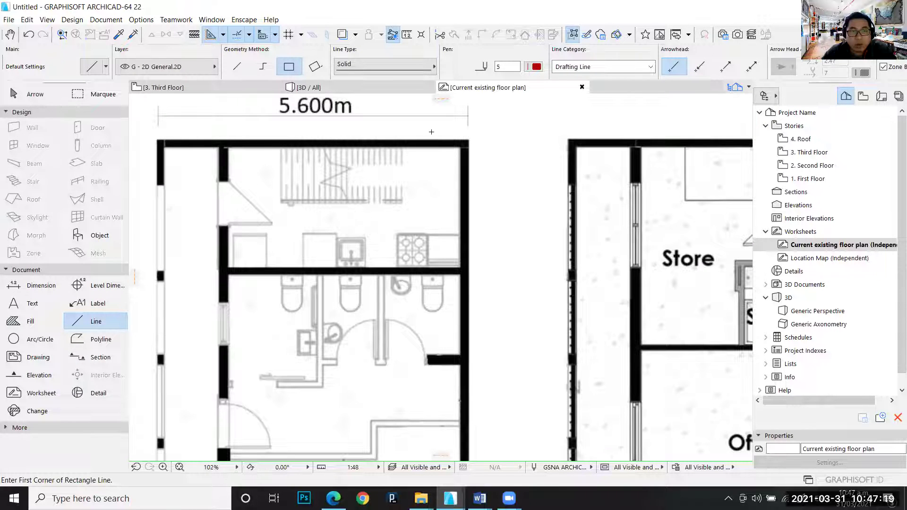
{"action": "scroll", "coordinate": [153, 138], "scroll_direction": "up", "scroll_amount": 2}
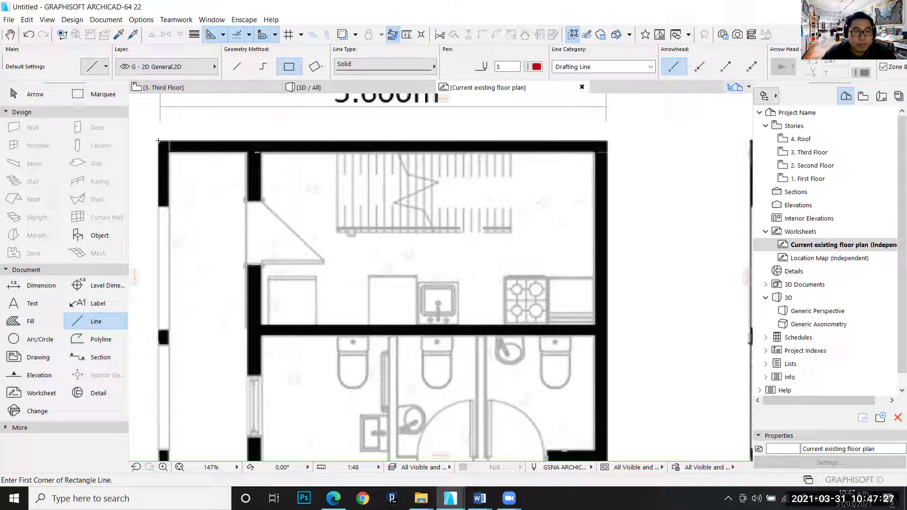
{"action": "left_click", "coordinate": [158, 140]}
{"action": "scroll", "coordinate": [161, 142], "scroll_direction": "down", "scroll_amount": 3}
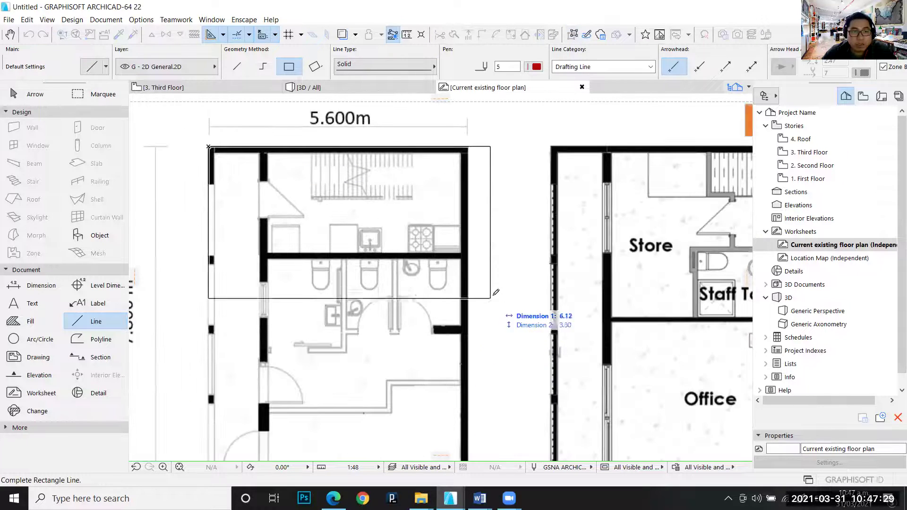
{"action": "scroll", "coordinate": [496, 292], "scroll_direction": "down", "scroll_amount": 2}
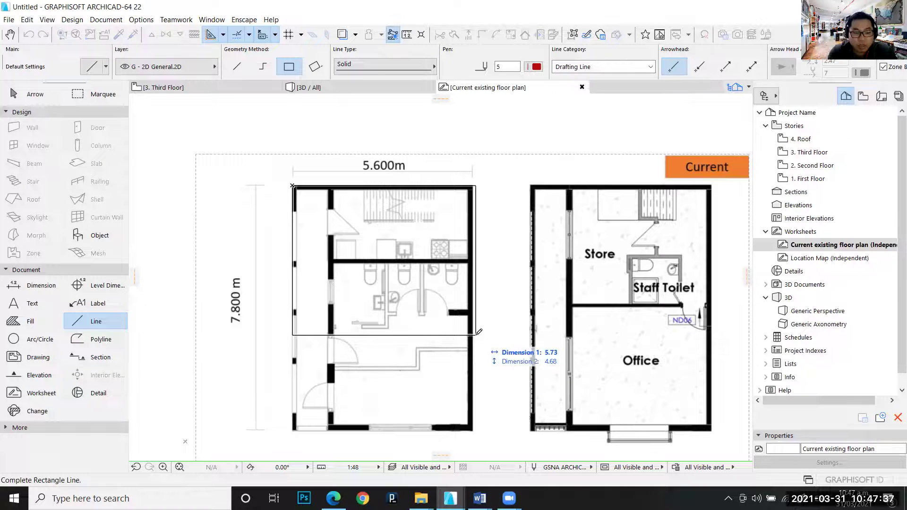
{"action": "type", "text": "5"}
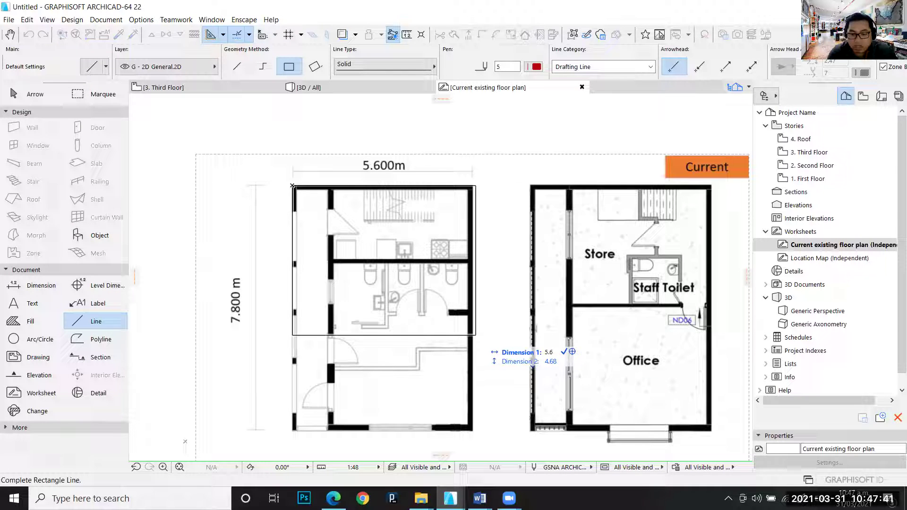
{"action": "key", "text": "Tab"}
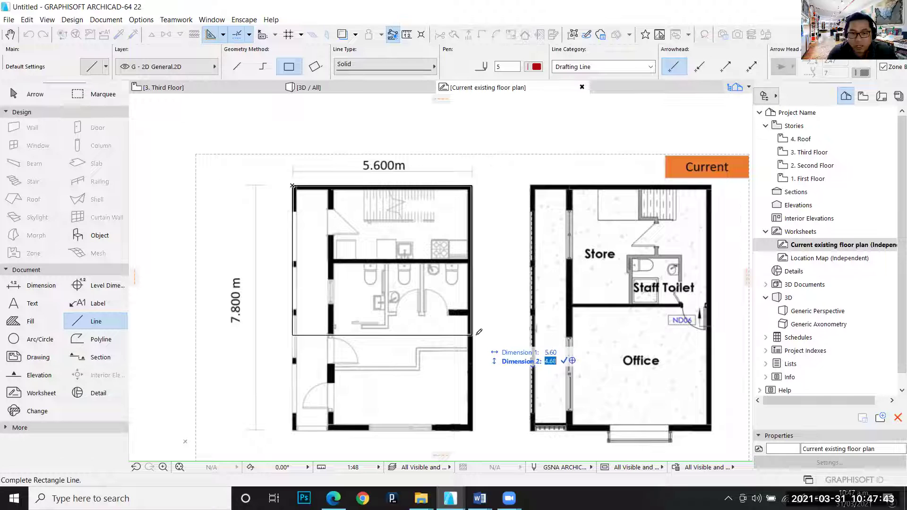
{"action": "type", "text": "7."}
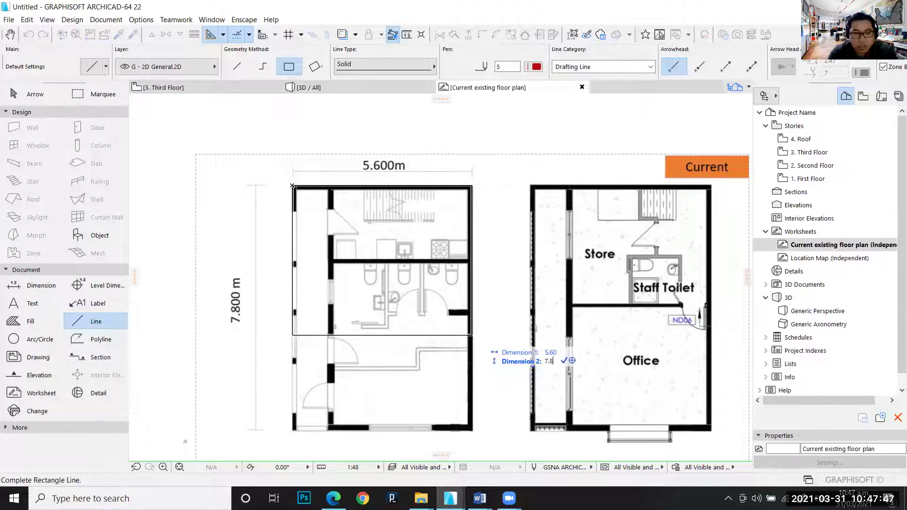
{"action": "type", "text": "8"}
{"action": "key", "text": "Return"}
- Compare the drawn rectangle with the outer walls of the ground floor plan to check the drawing's scale
{"action": "scroll", "coordinate": [491, 317], "scroll_direction": "up", "scroll_amount": 3}
{"action": "scroll", "coordinate": [492, 385], "scroll_direction": "down", "scroll_amount": 1}
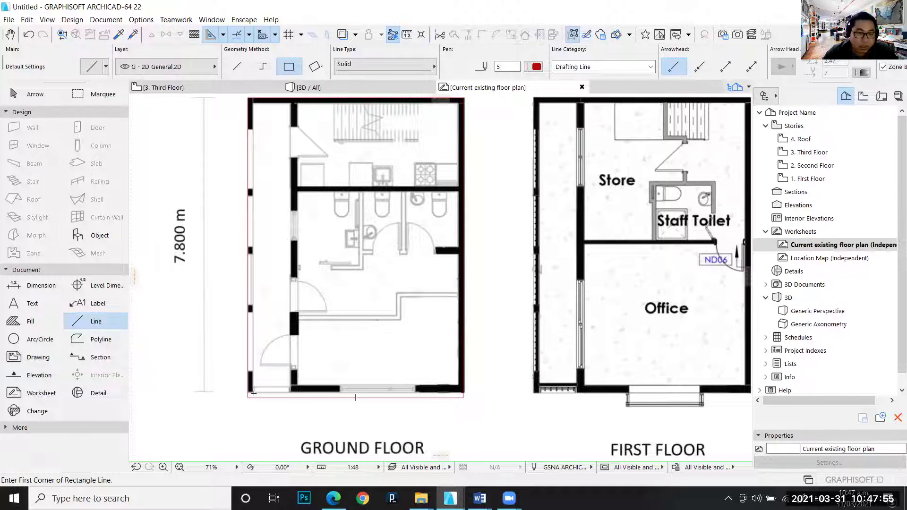
{"action": "scroll", "coordinate": [284, 284], "scroll_direction": "up", "scroll_amount": 2}
{"action": "scroll", "coordinate": [315, 177], "scroll_direction": "down", "scroll_amount": 2}
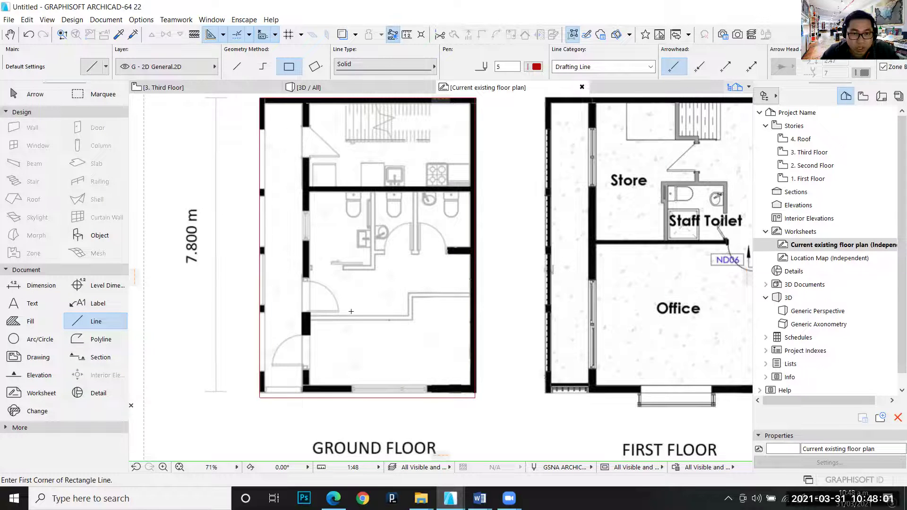
{"action": "scroll", "coordinate": [351, 312], "scroll_direction": "down", "scroll_amount": 2}
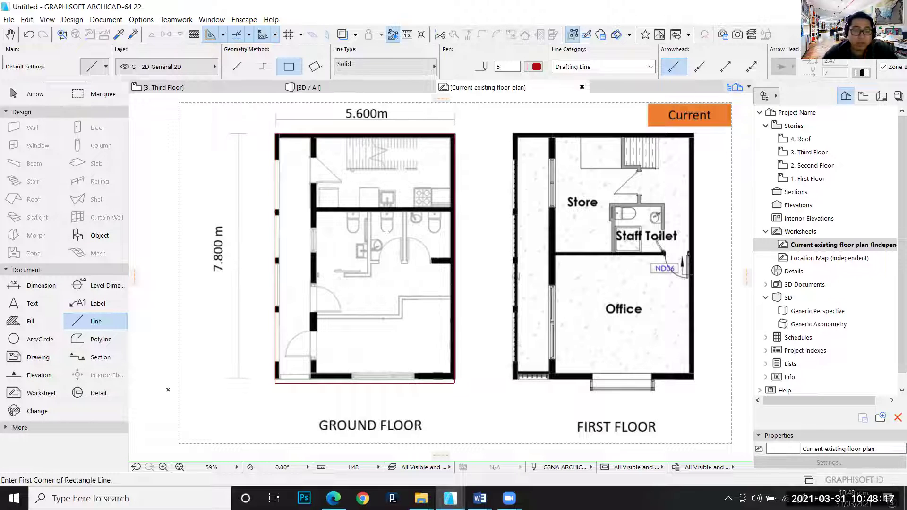
{"action": "scroll", "coordinate": [512, 251], "scroll_direction": "down", "scroll_amount": 1}
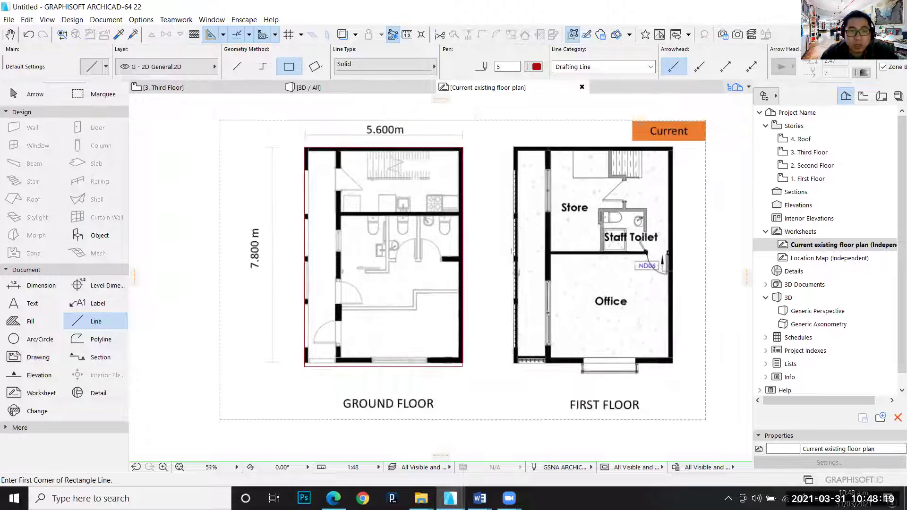
{"action": "scroll", "coordinate": [465, 151], "scroll_direction": "up", "scroll_amount": 1}
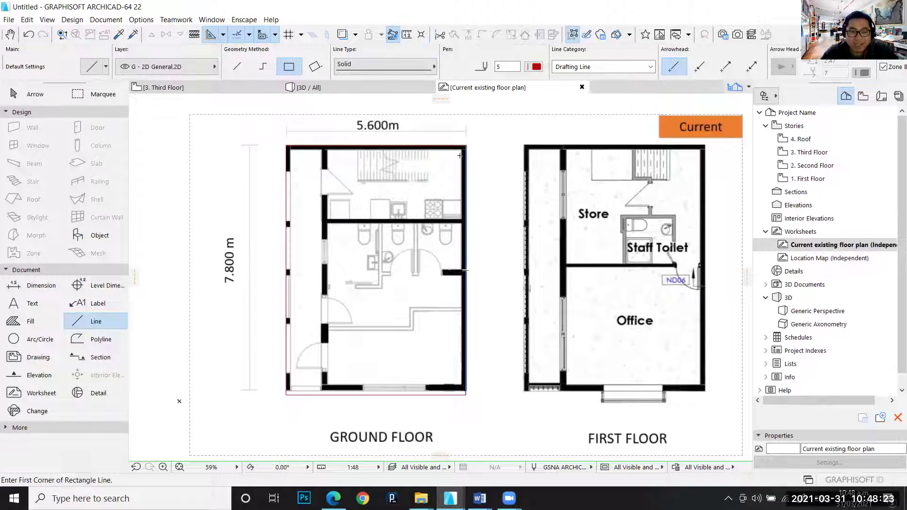
{"action": "scroll", "coordinate": [388, 222], "scroll_direction": "up", "scroll_amount": 1}
{"action": "scroll", "coordinate": [350, 184], "scroll_direction": "down", "scroll_amount": 1}
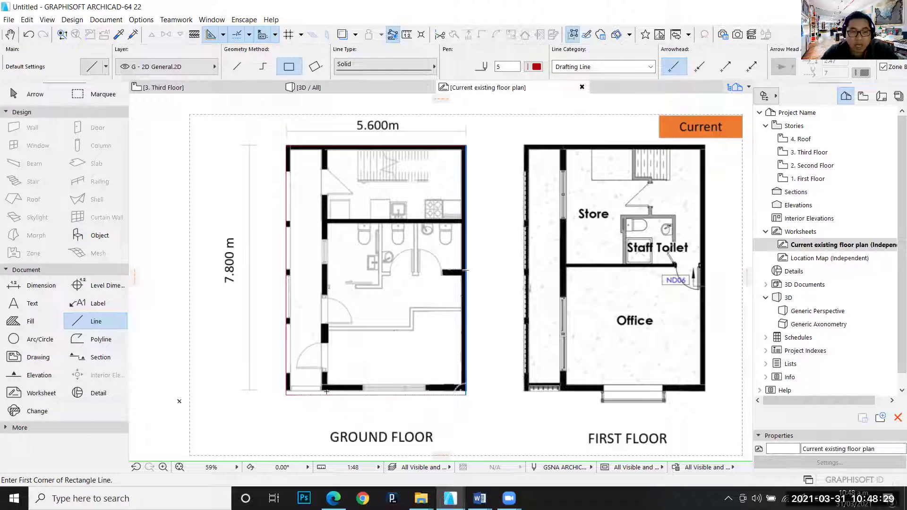
{"action": "scroll", "coordinate": [350, 226], "scroll_direction": "up", "scroll_amount": 1}
{"action": "scroll", "coordinate": [352, 224], "scroll_direction": "down", "scroll_amount": 1}
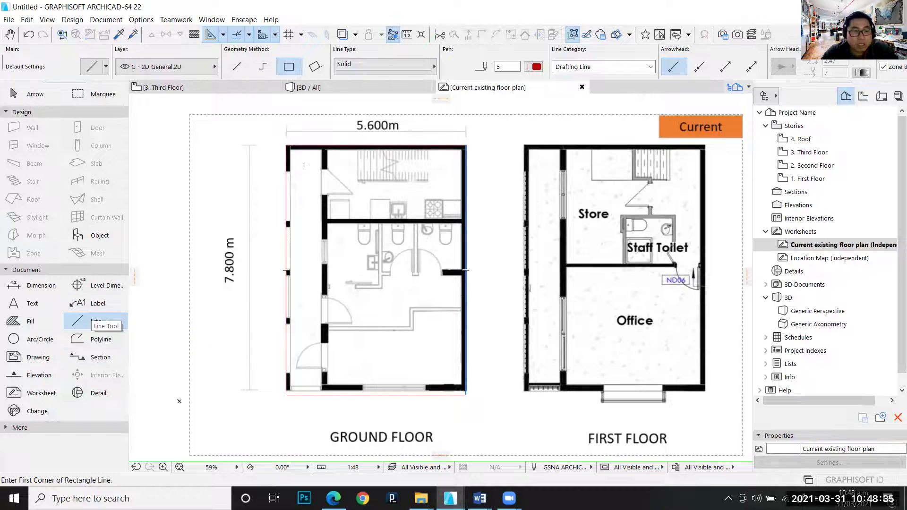
{"action": "scroll", "coordinate": [292, 295], "scroll_direction": "down", "scroll_amount": 2}
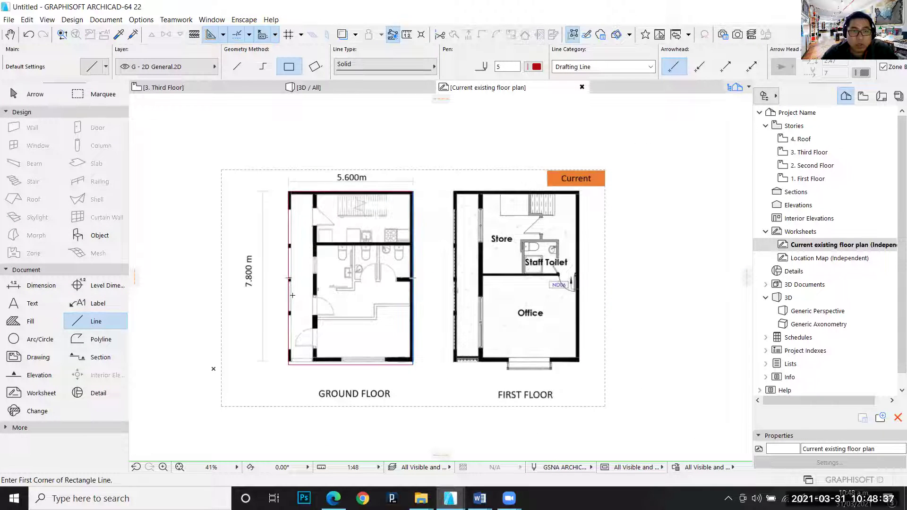
{"action": "scroll", "coordinate": [292, 295], "scroll_direction": "down", "scroll_amount": 2}
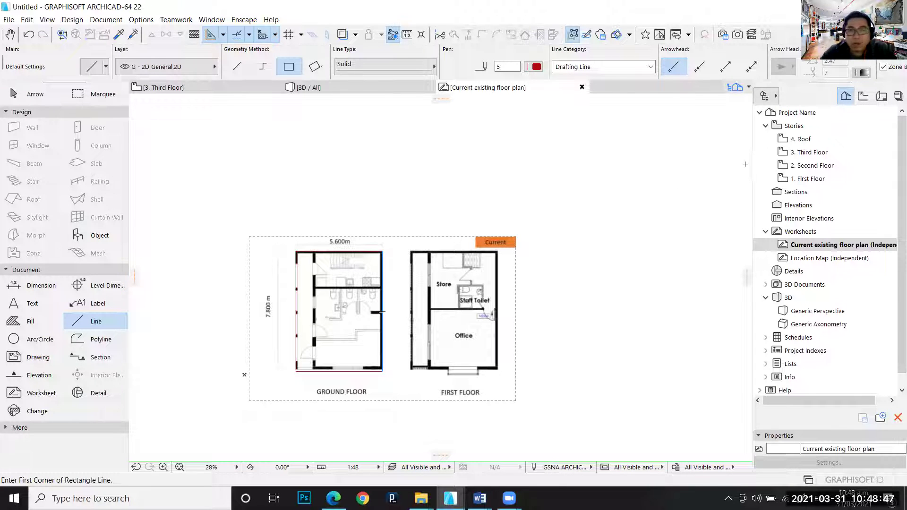
- Look up the AS2 drawings PDF in the AS2 folder for the building's storeys and return to the Archicad project
{"action": "left_click", "coordinate": [806, 143]}
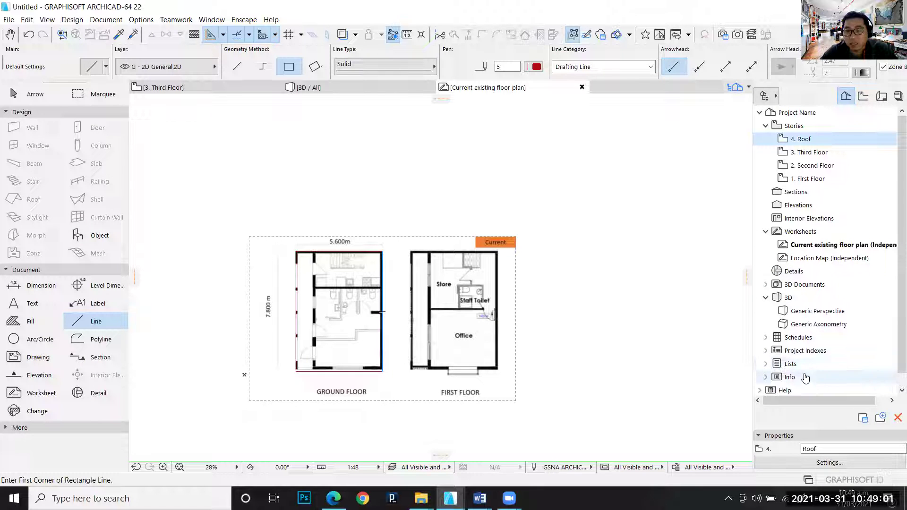
{"action": "left_click", "coordinate": [422, 495]}
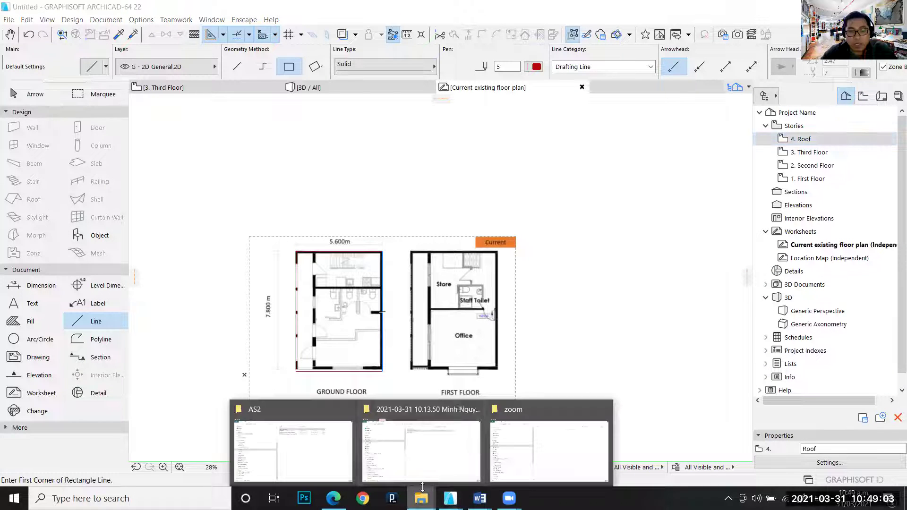
{"action": "left_click", "coordinate": [331, 456]}
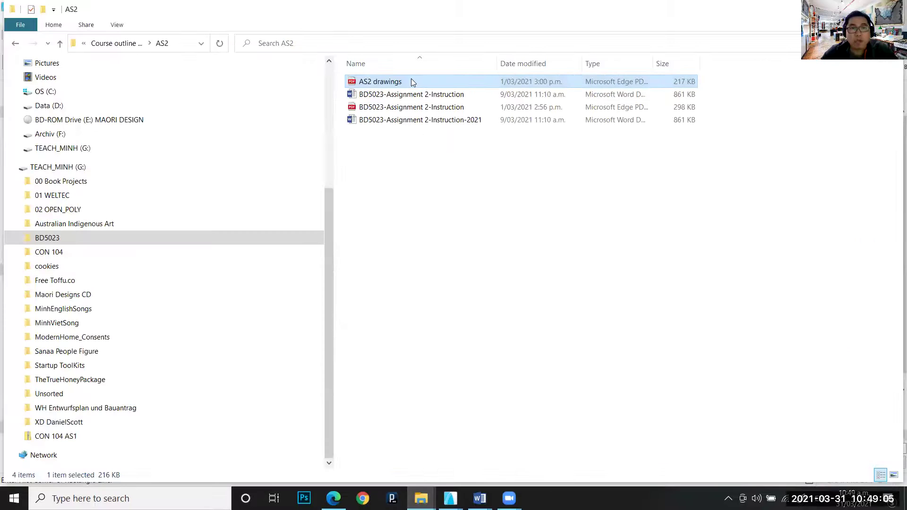
{"action": "double_click", "coordinate": [411, 80]}
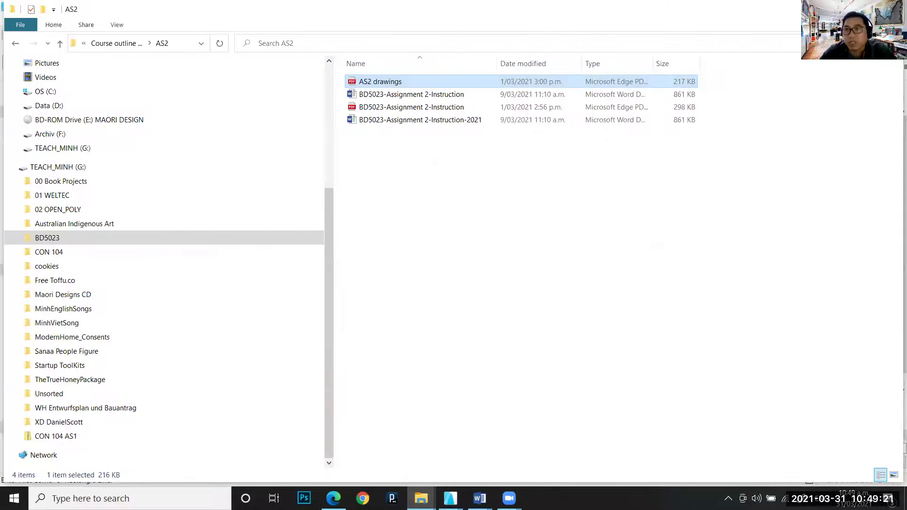
{"action": "key", "text": "alt+Tab"}
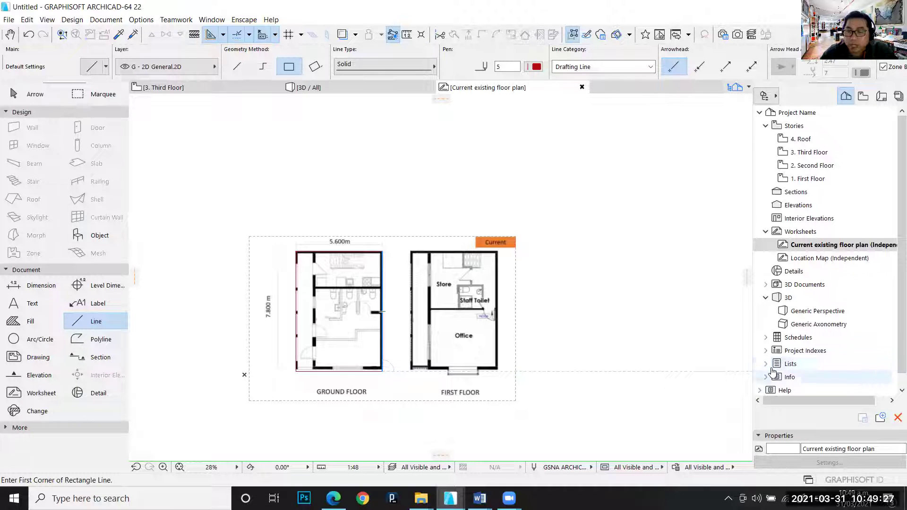
- Rename story 1, First Floor, as Ground Floor in the project's story settings
{"action": "left_click", "coordinate": [811, 152]}
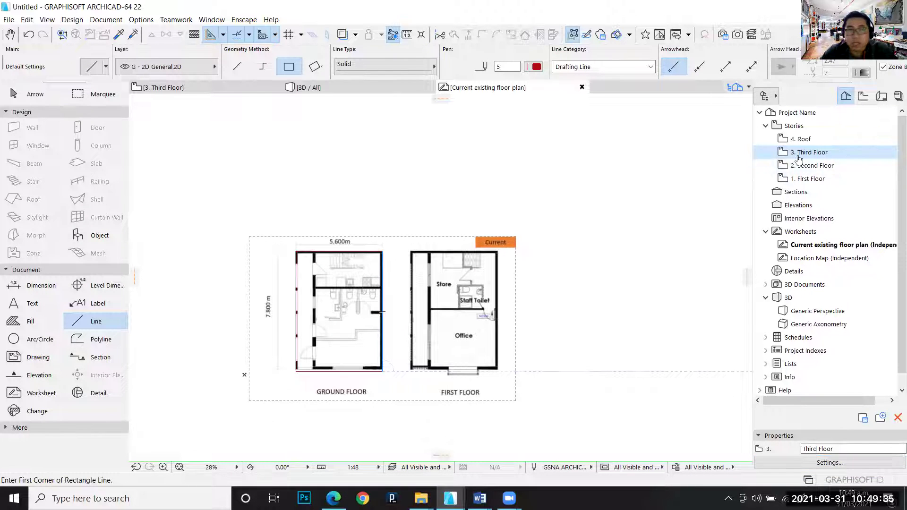
{"action": "left_click", "coordinate": [115, 22]}
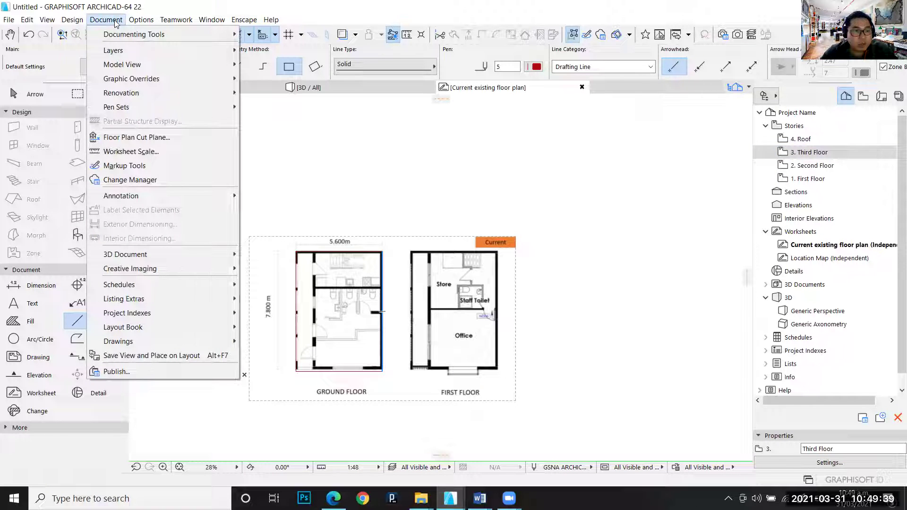
{"action": "mouse_move", "coordinate": [76, 23]}
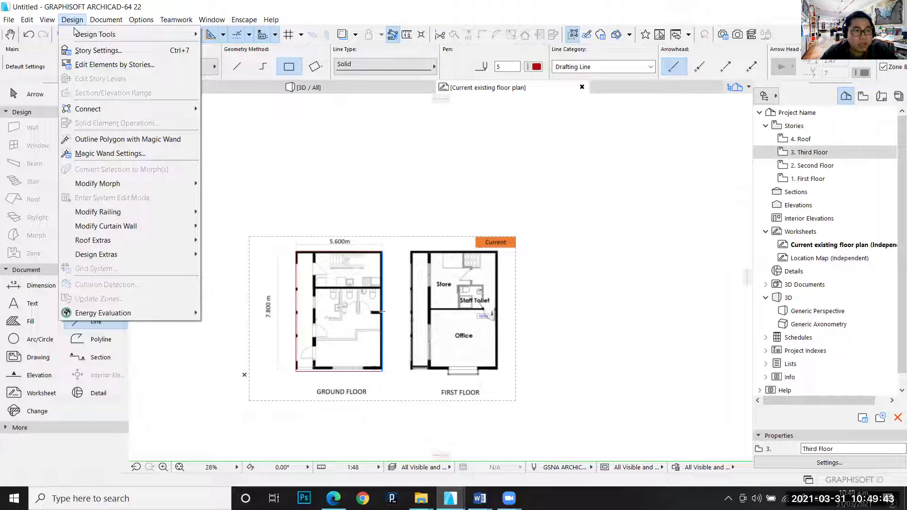
{"action": "left_click", "coordinate": [92, 50]}
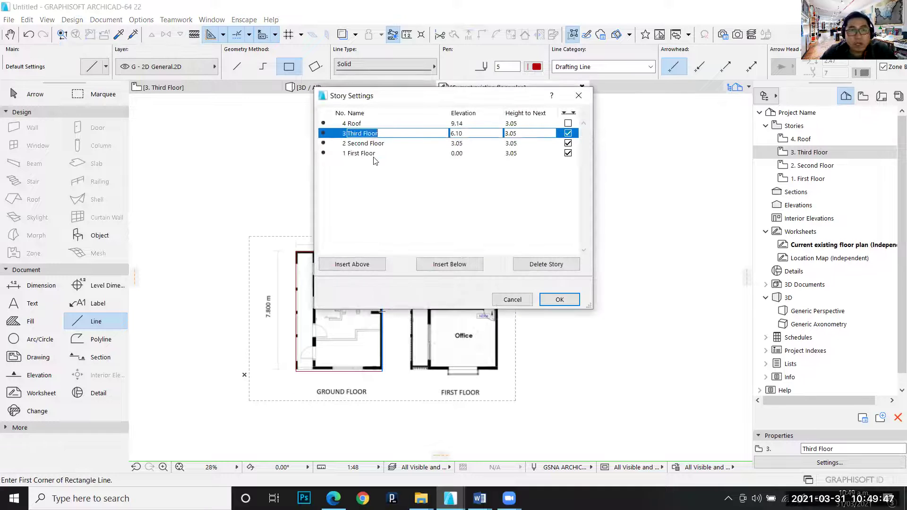
{"action": "left_click", "coordinate": [372, 155]}
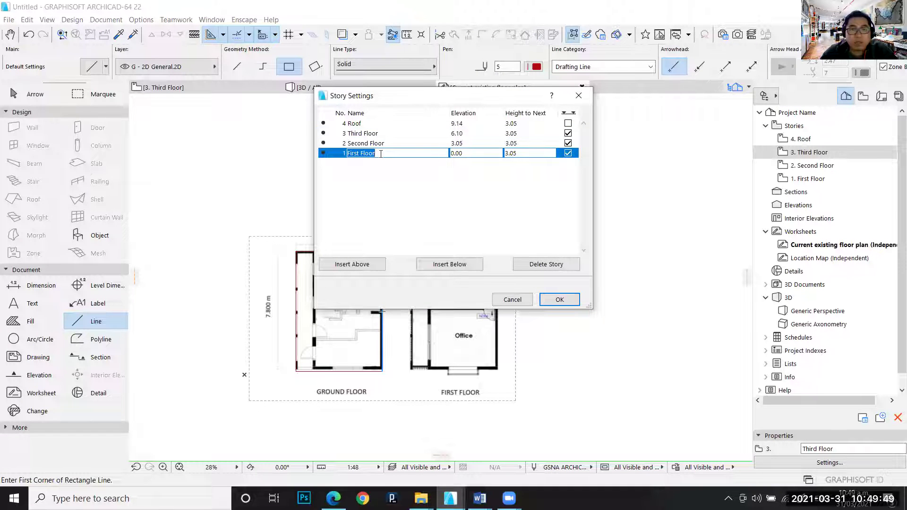
{"action": "left_click_drag", "start_coordinate": [381, 153], "coordinate": [347, 151]}
{"action": "type", "text": "Gro"}
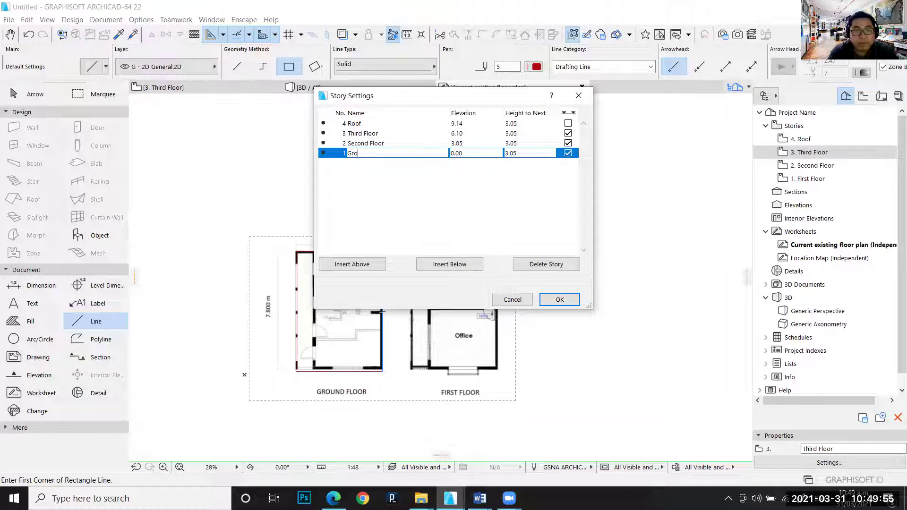
{"action": "type", "text": "und Floor"}
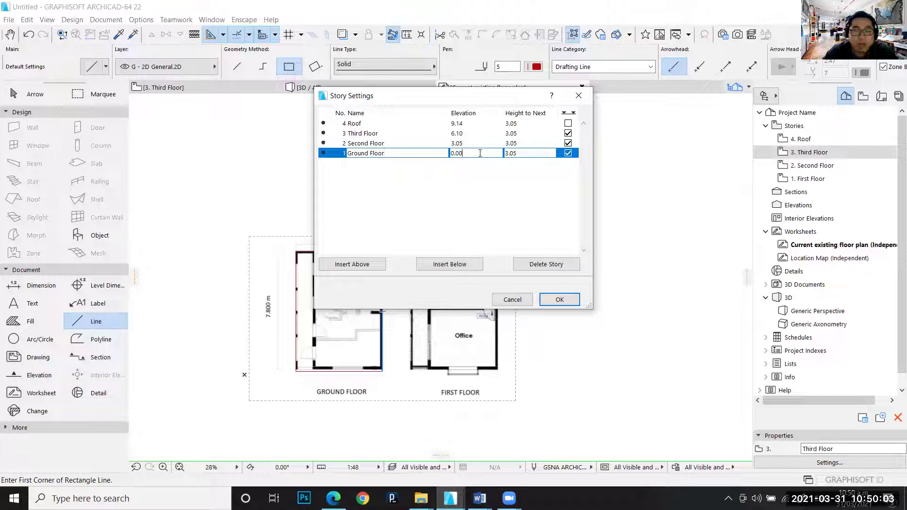
- Set the Ground Floor story's elevation to 0.2
{"action": "left_click_drag", "start_coordinate": [465, 154], "coordinate": [451, 154]}
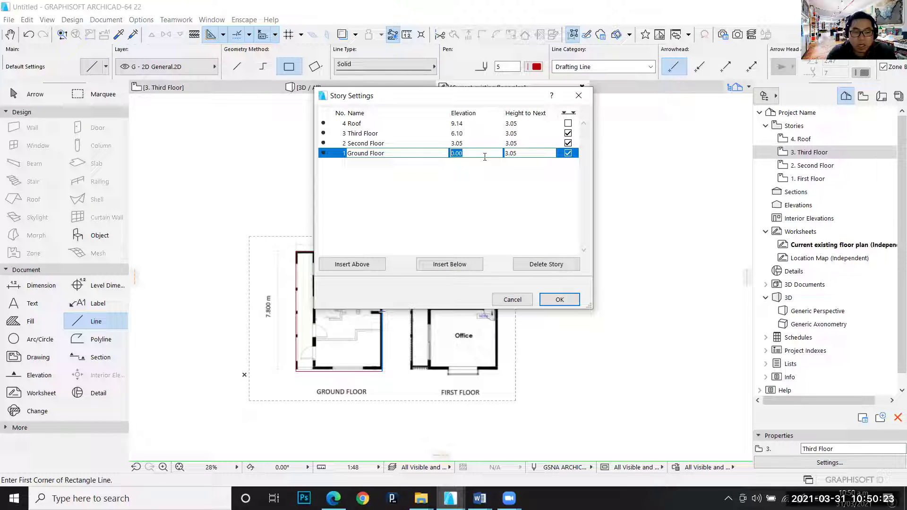
{"action": "type", "text": "0"}
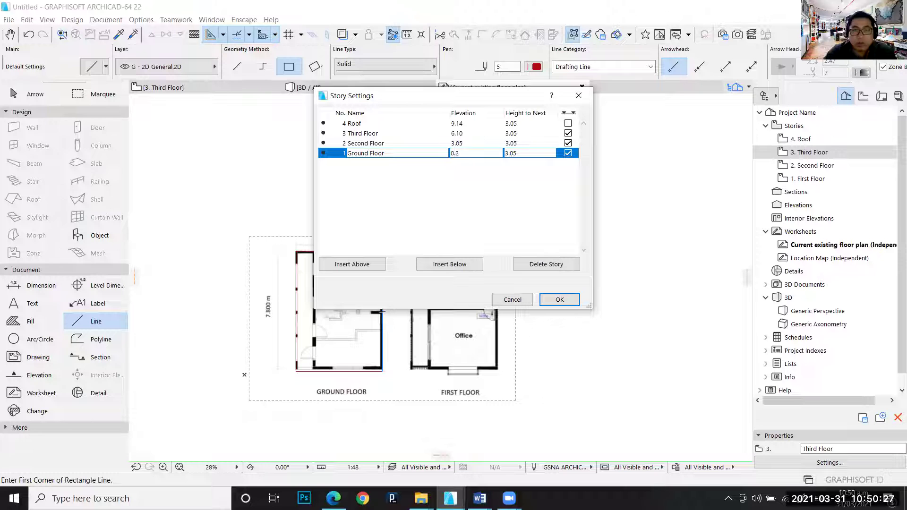
{"action": "type", "text": ".2"}
{"action": "key", "text": "Return"}
- Set the Ground Floor story's height to the next story to 2.4
{"action": "left_click_drag", "start_coordinate": [525, 153], "coordinate": [504, 153]}
{"action": "left_click", "coordinate": [523, 152]}
{"action": "key", "text": "BackSpace"}
{"action": "key", "text": "Return"}
{"action": "type", "text": "44"}
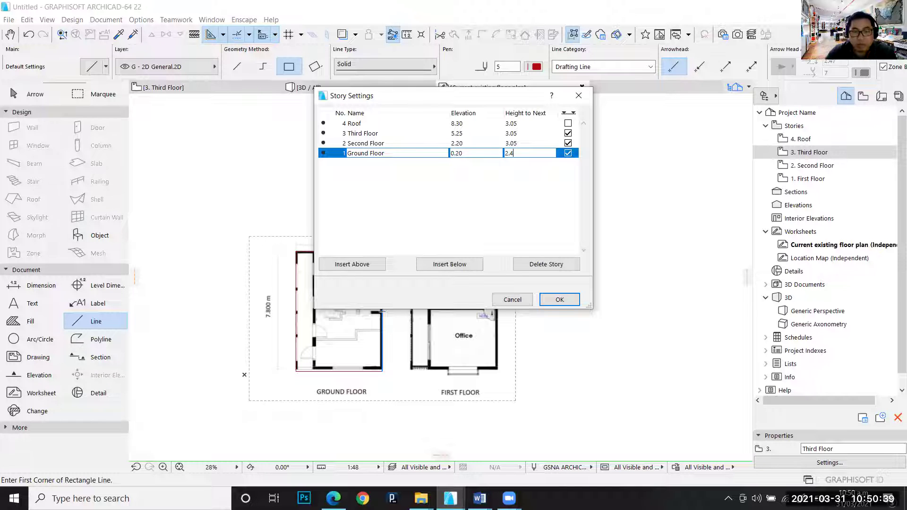
{"action": "key", "text": "Return"}
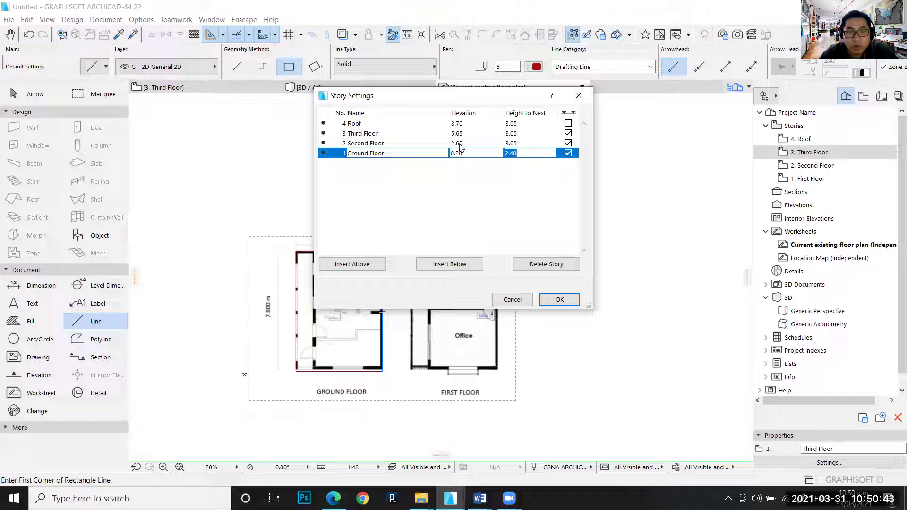
- Set the Second Floor's height to the next story to 2.4 and apply the story settings
{"action": "left_click", "coordinate": [517, 143]}
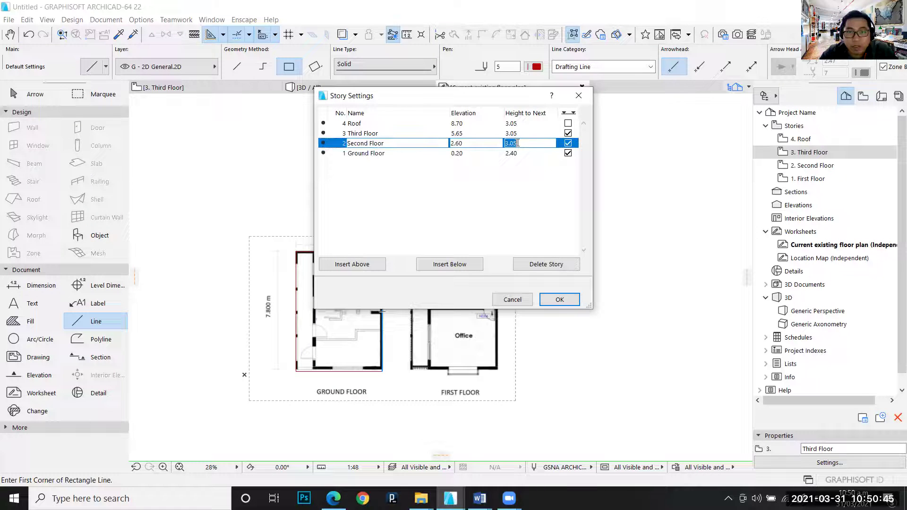
{"action": "type", "text": "2.4"}
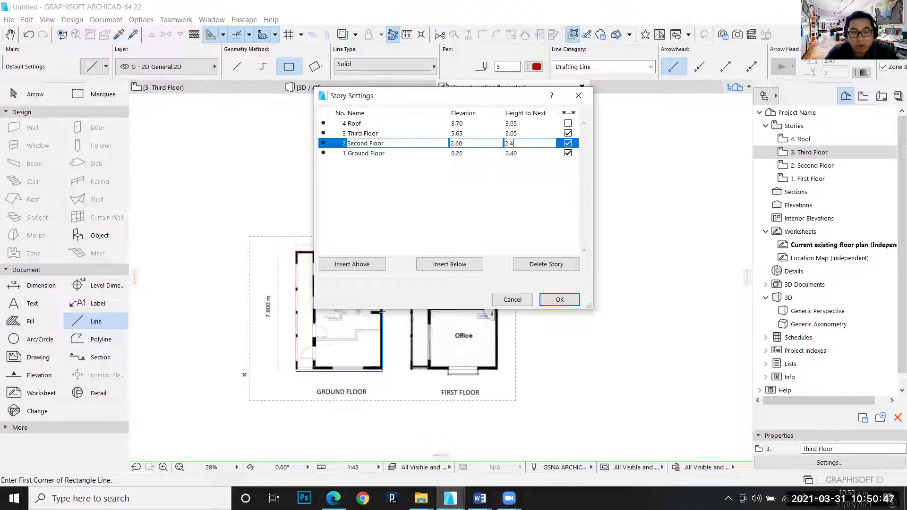
{"action": "key", "text": "Return"}
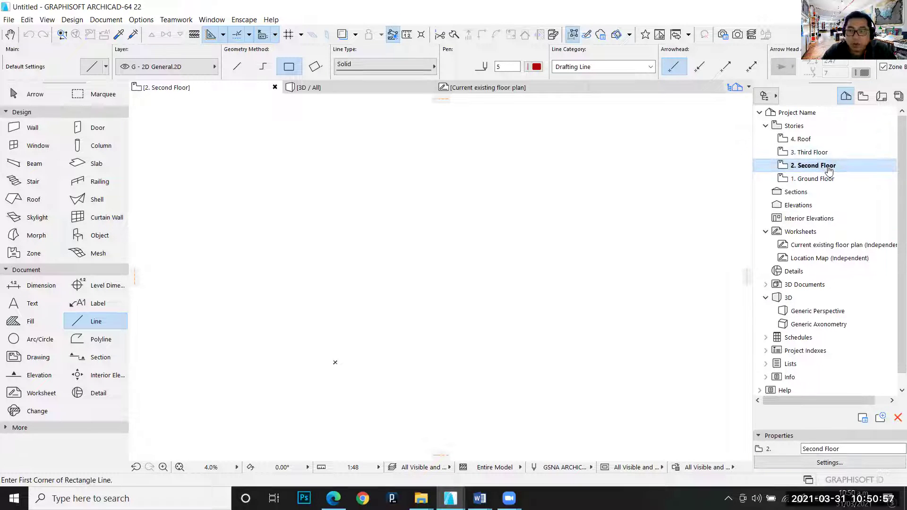
- Reopen the story settings and remove the Third Floor from the list of stories
{"action": "left_click", "coordinate": [821, 463]}
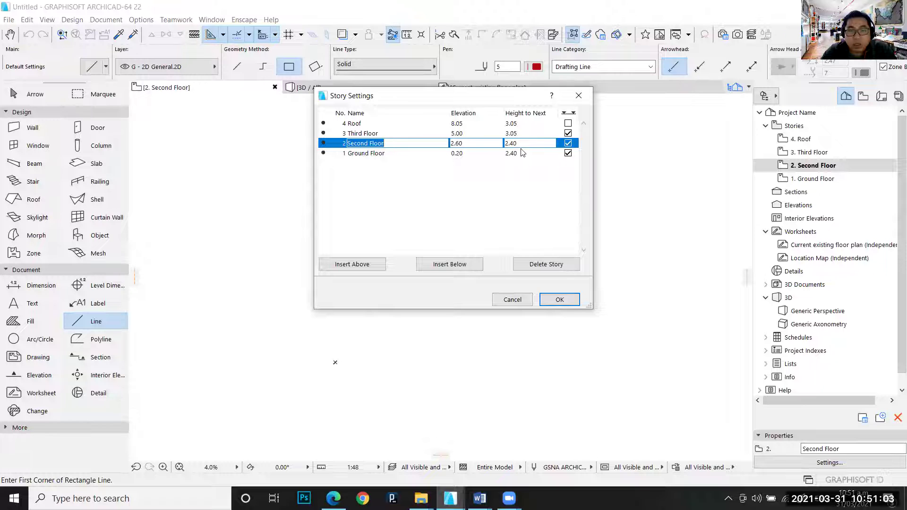
{"action": "left_click", "coordinate": [364, 133]}
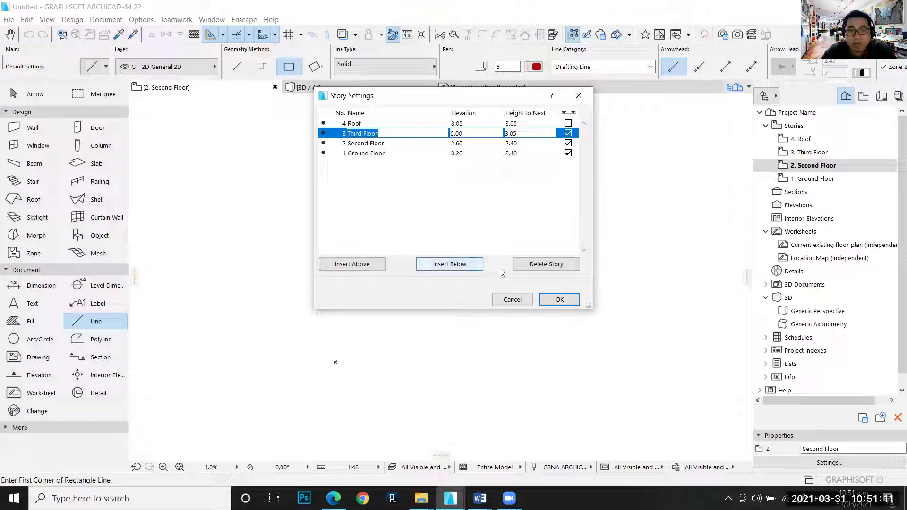
{"action": "left_click", "coordinate": [529, 265]}
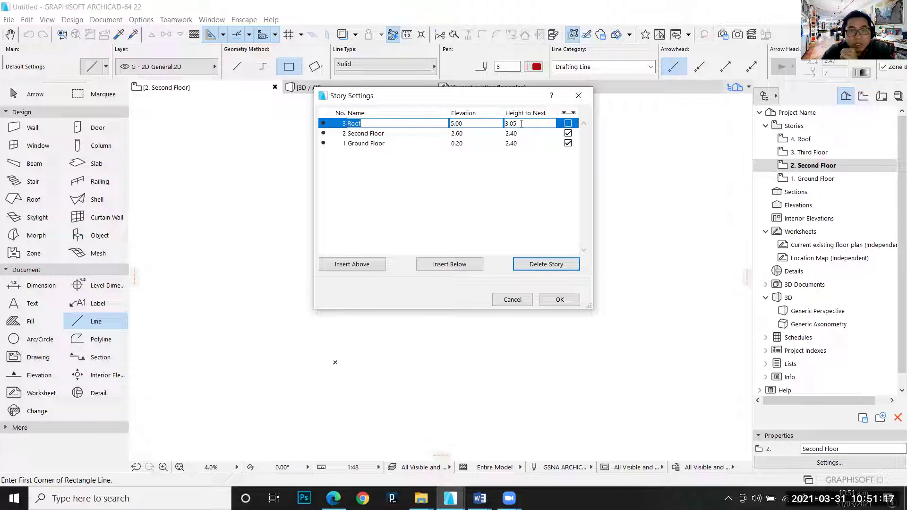
- Set the Roof story's height to the next story to 4.0
{"action": "left_click_drag", "start_coordinate": [521, 124], "coordinate": [509, 124]}
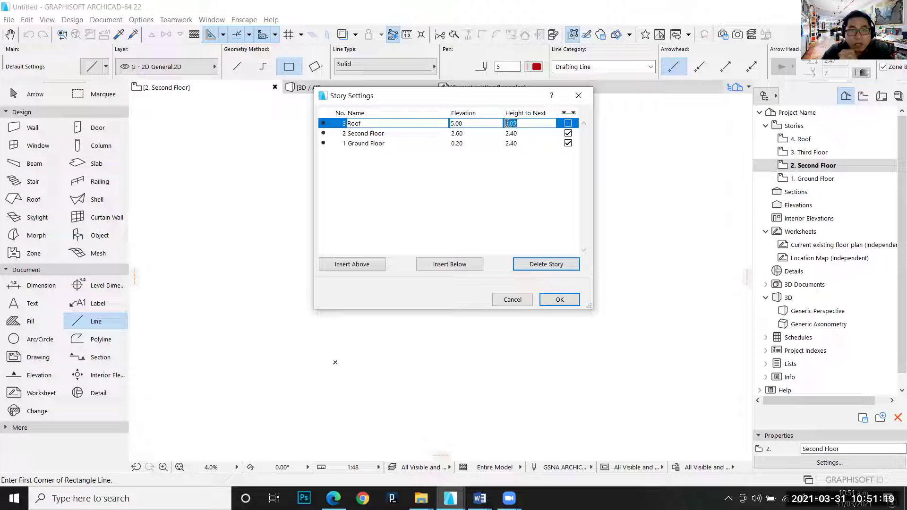
{"action": "type", "text": "4000"}
{"action": "key", "text": "Return"}
{"action": "key", "text": "BackSpace"}
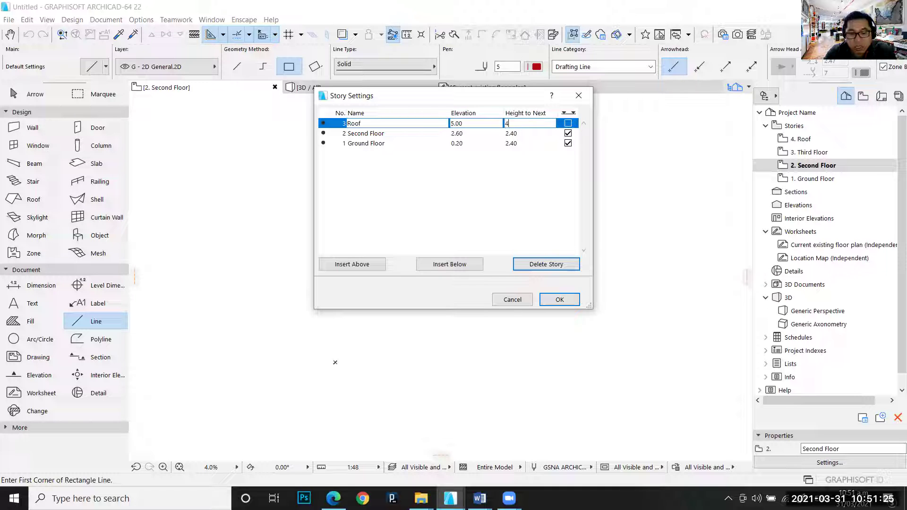
{"action": "type", "text": "4.0"}
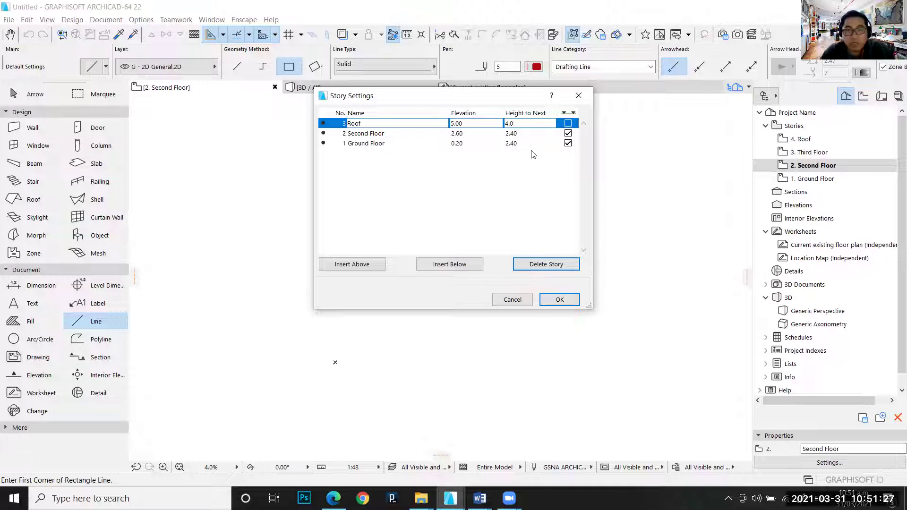
{"action": "key", "text": "Return"}
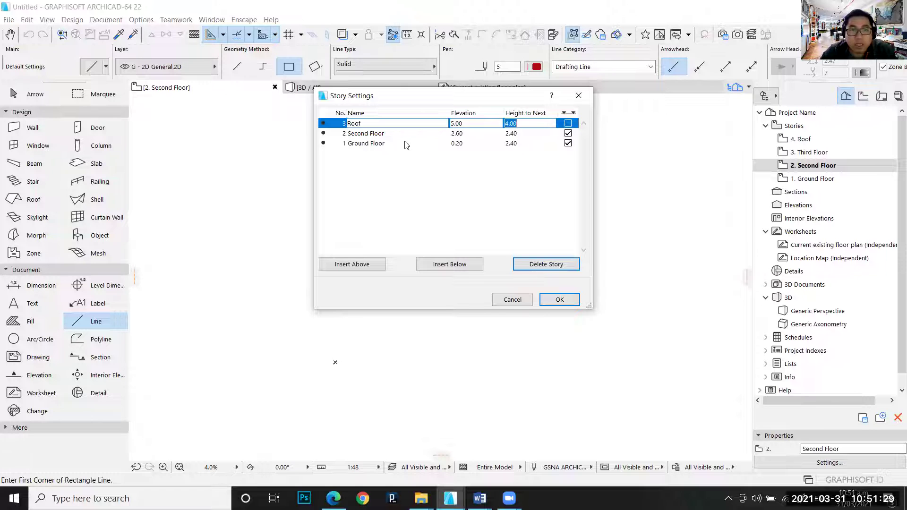
- Apply the revised story settings, accepting the permanent deletion of the Third Floor, and display the Ground Floor plan
{"action": "left_click", "coordinate": [346, 144]}
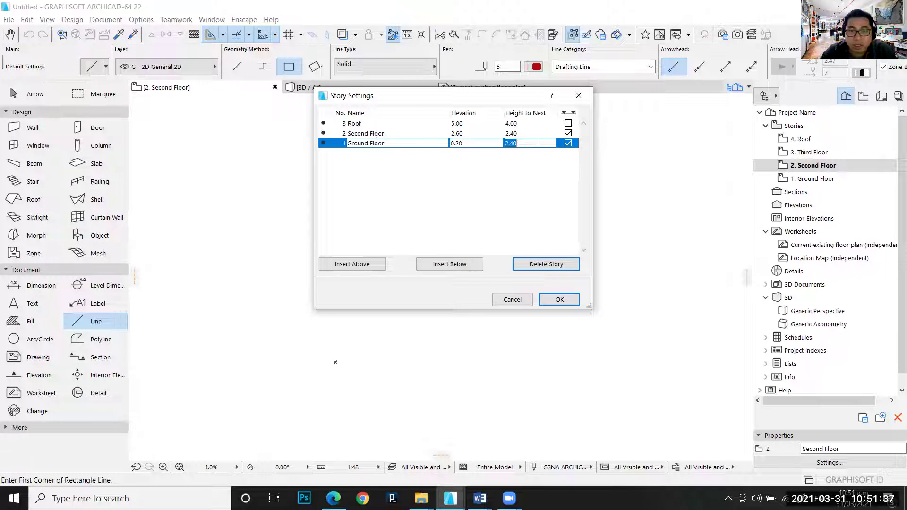
{"action": "left_click", "coordinate": [569, 299]}
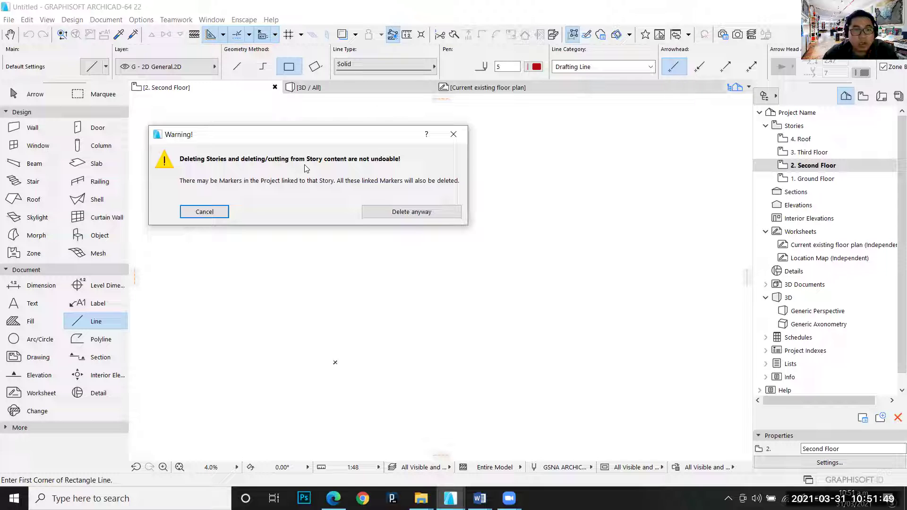
{"action": "left_click", "coordinate": [387, 211]}
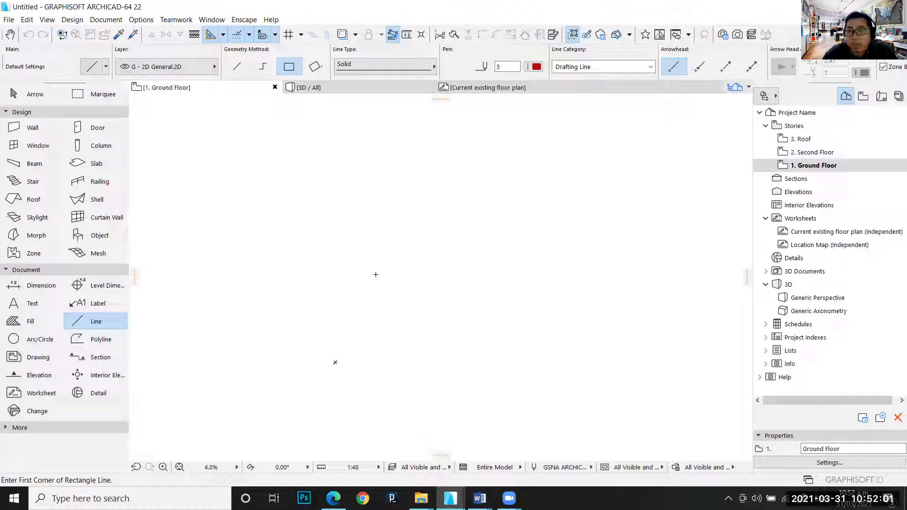
{"action": "scroll", "coordinate": [367, 248], "scroll_direction": "down", "scroll_amount": 2}
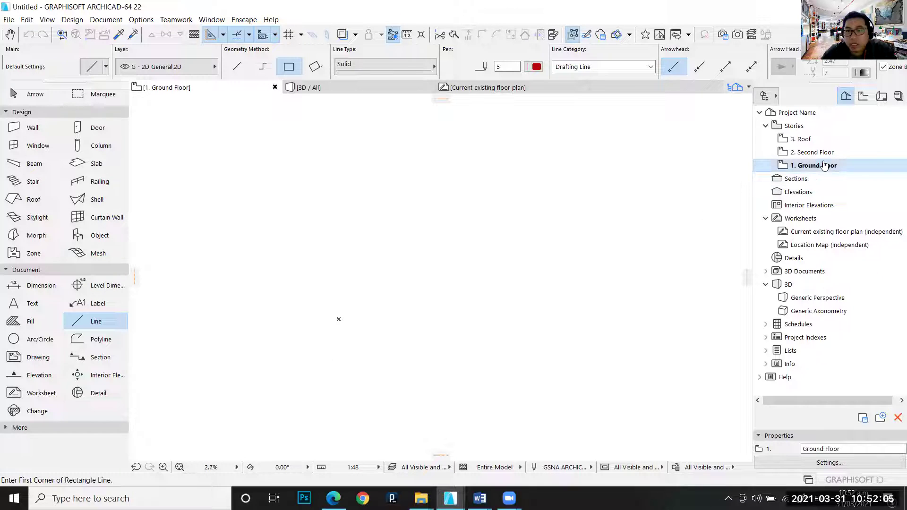